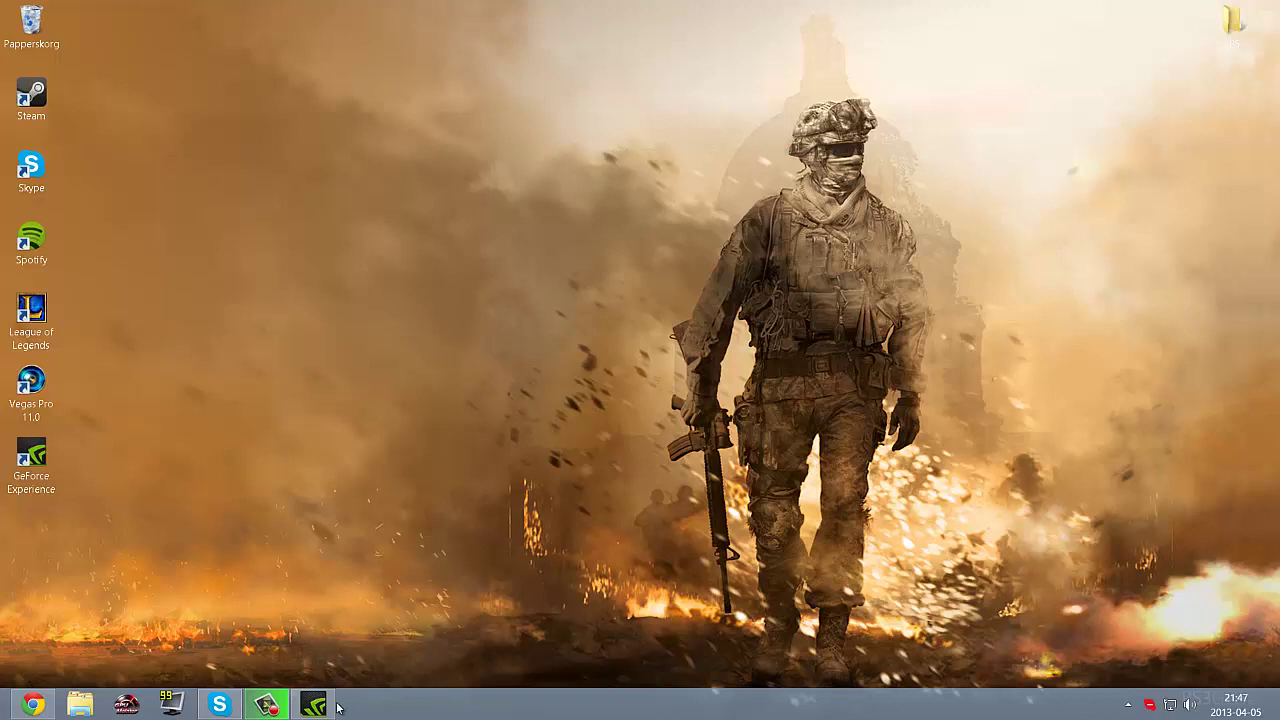
Step: Switch to GeForce Experience and review the current and optimal game settings for Call of Duty: Black Ops 2 Multiplayer
mouse_move(312, 712)
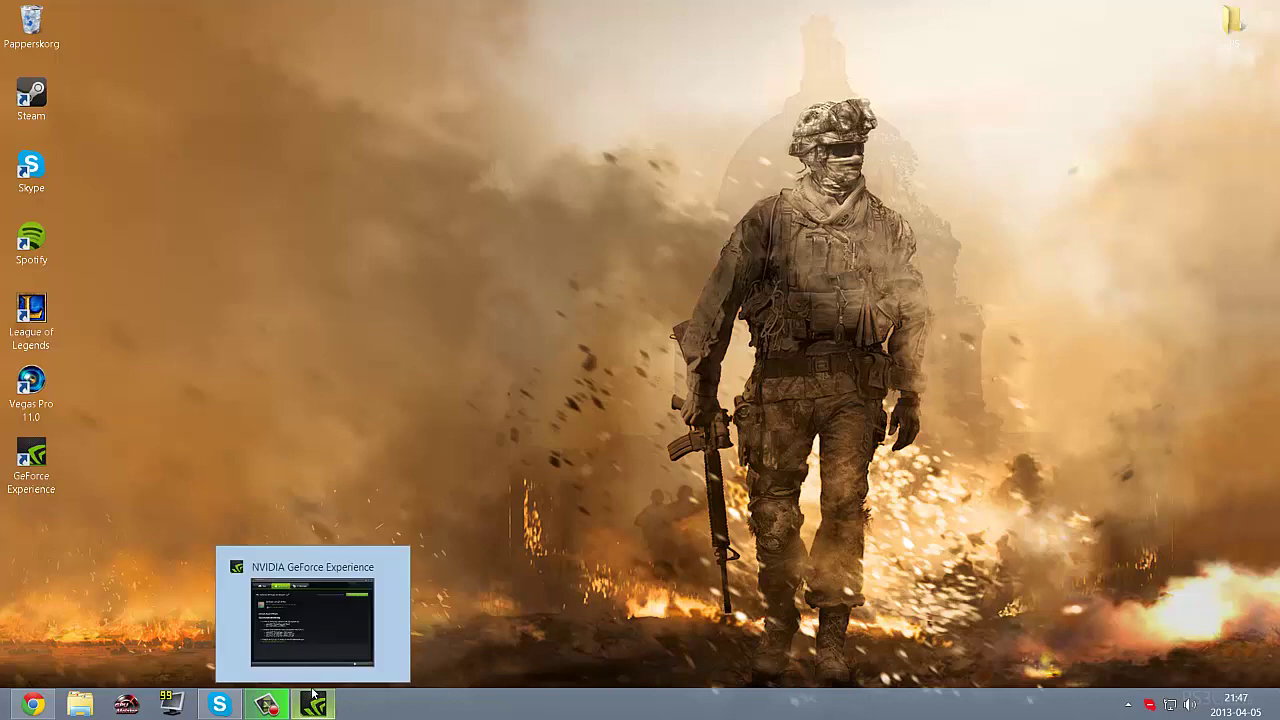
left_click(313, 672)
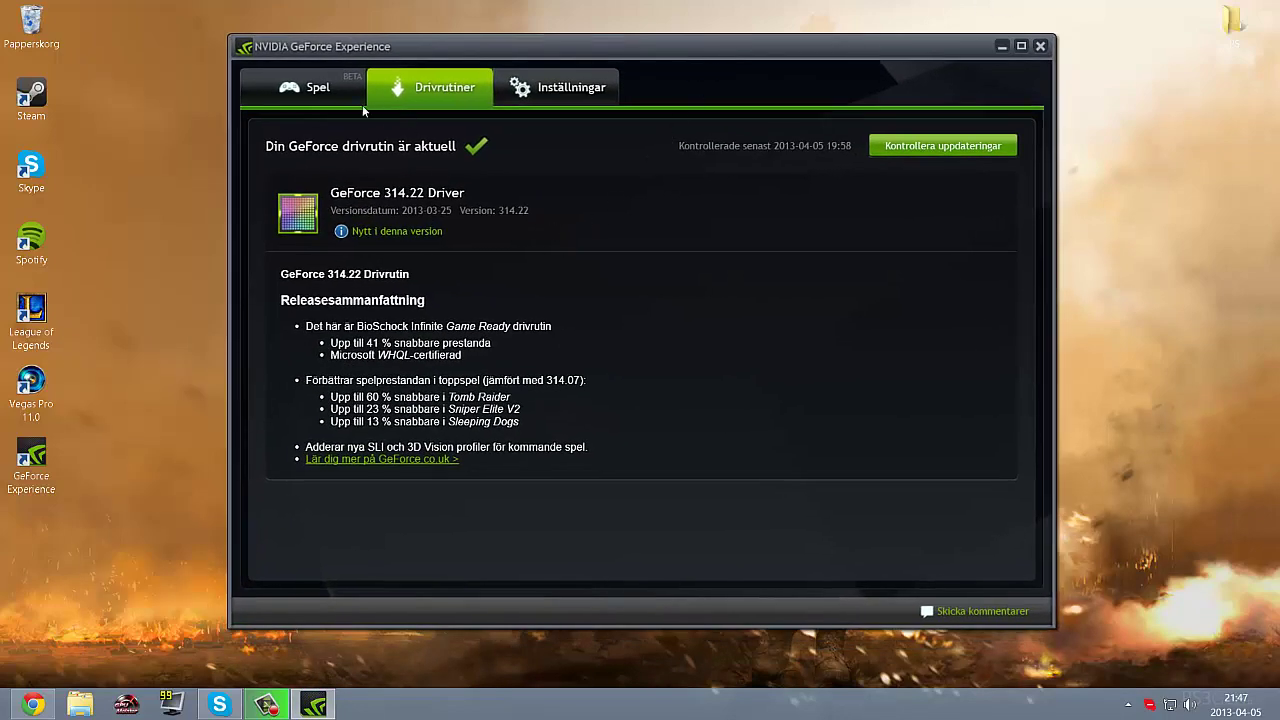
left_click(334, 86)
left_click(33, 706)
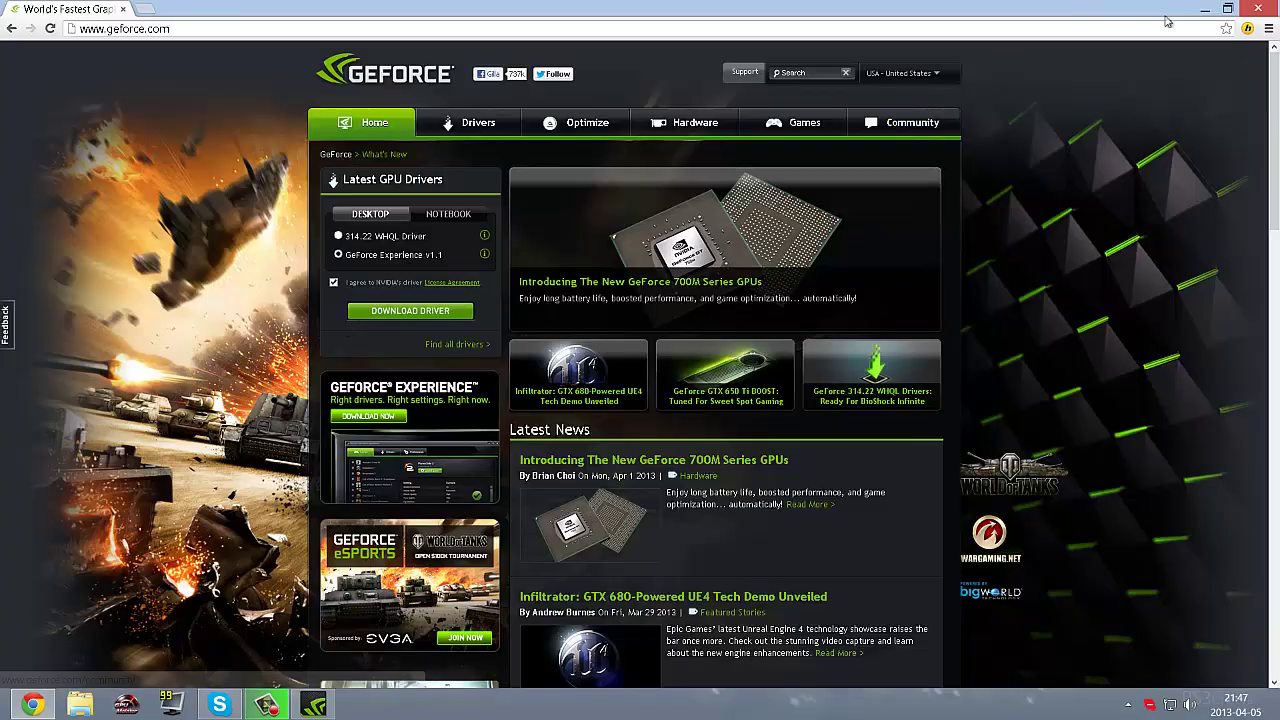
left_click(1204, 9)
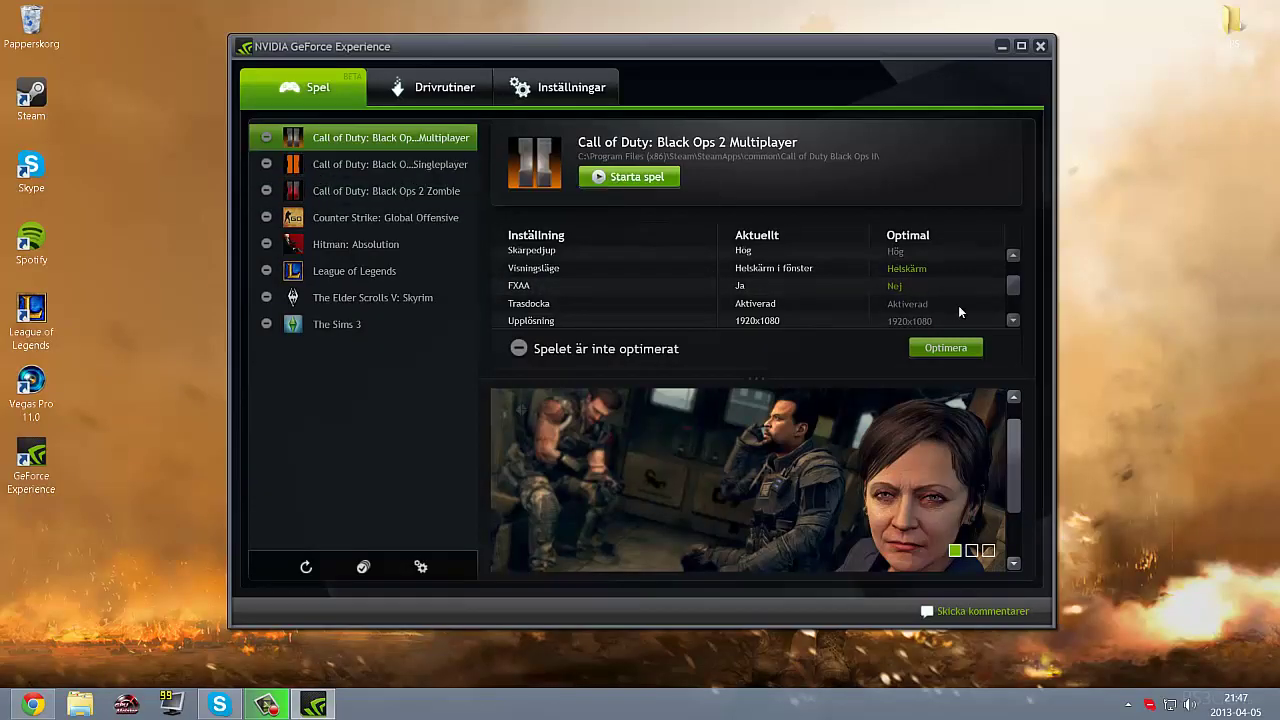
scroll(1020, 268, "up", 1)
scroll(1020, 268, "down", 1)
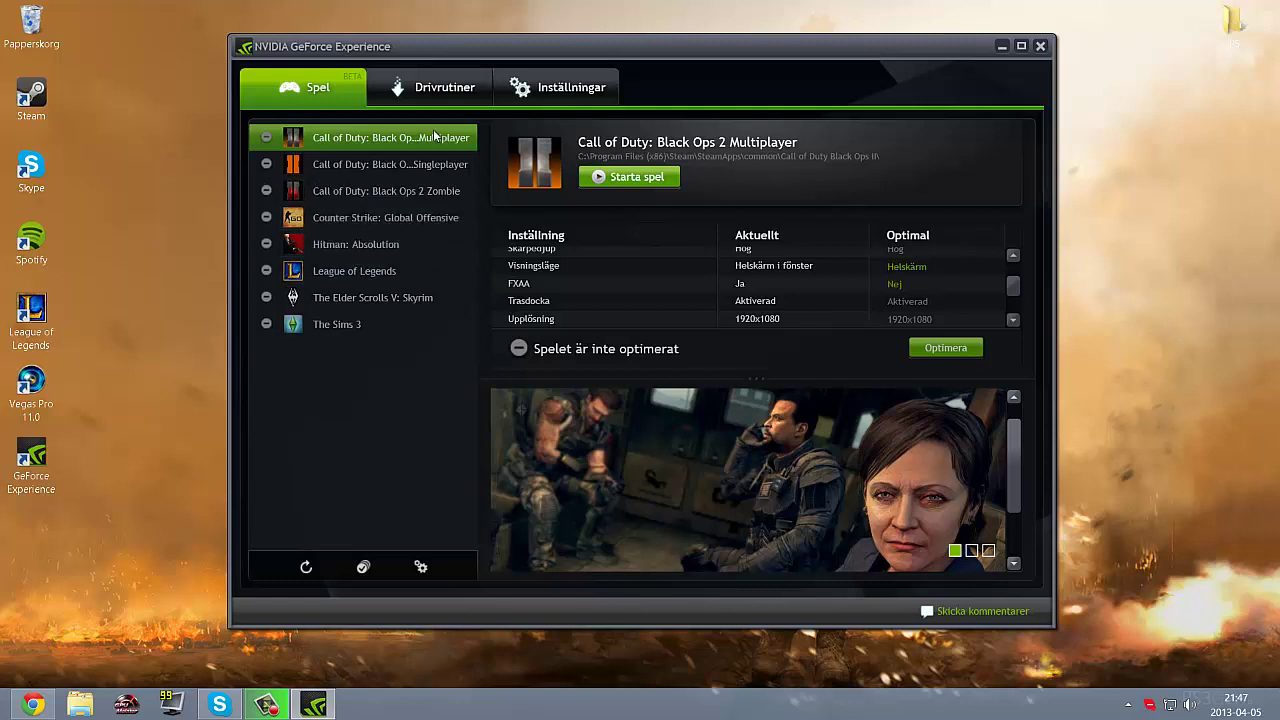
Step: Review the graphics driver status and the general settings in GeForce Experience, and minimize its window
left_click(428, 89)
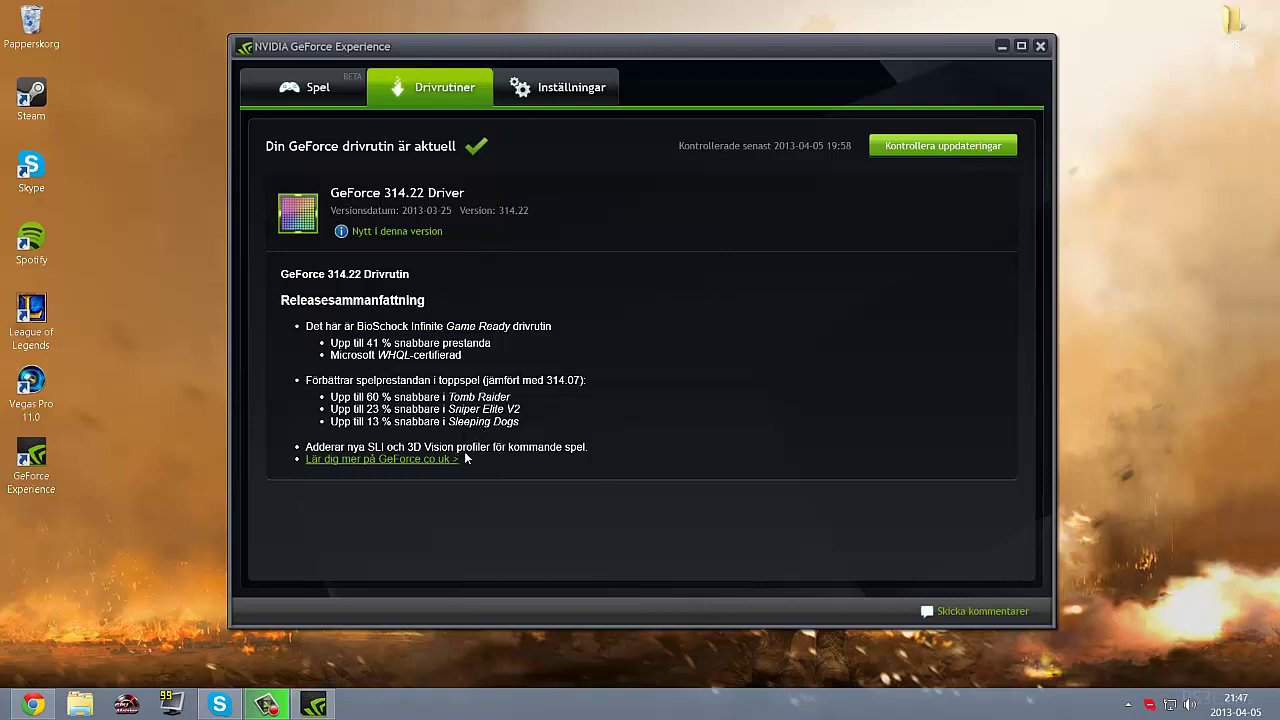
left_click(560, 90)
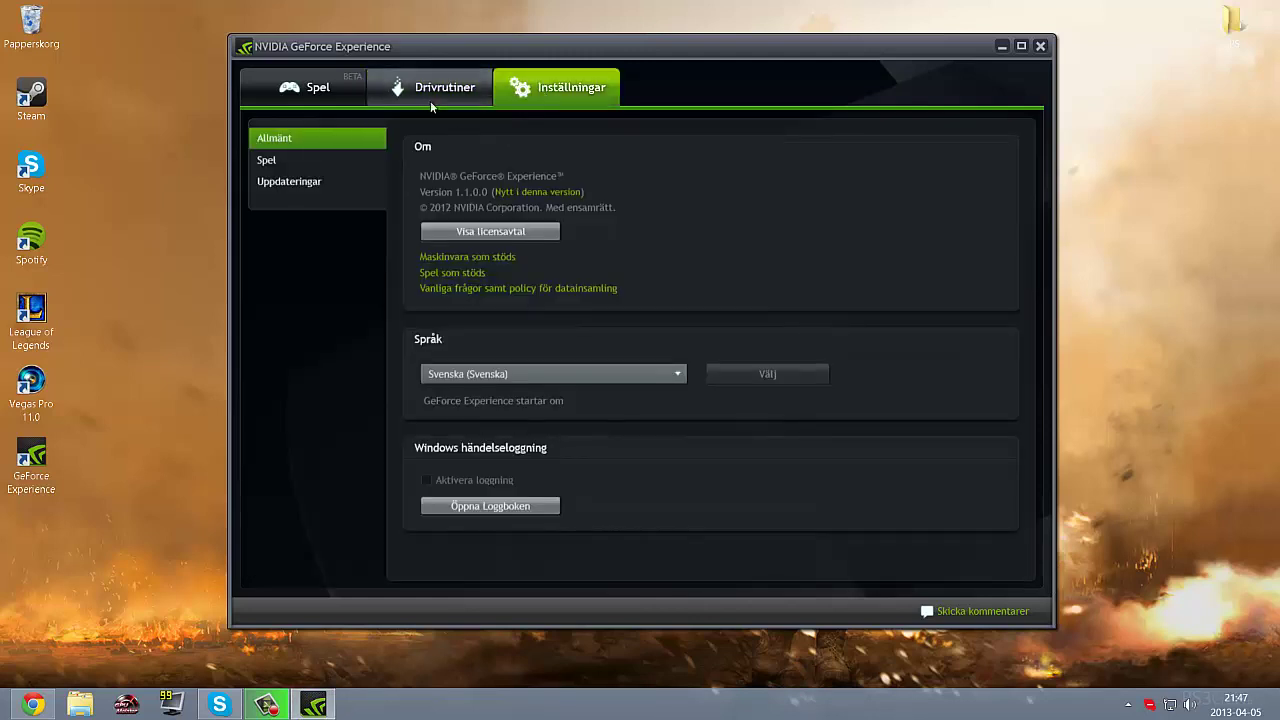
left_click(445, 98)
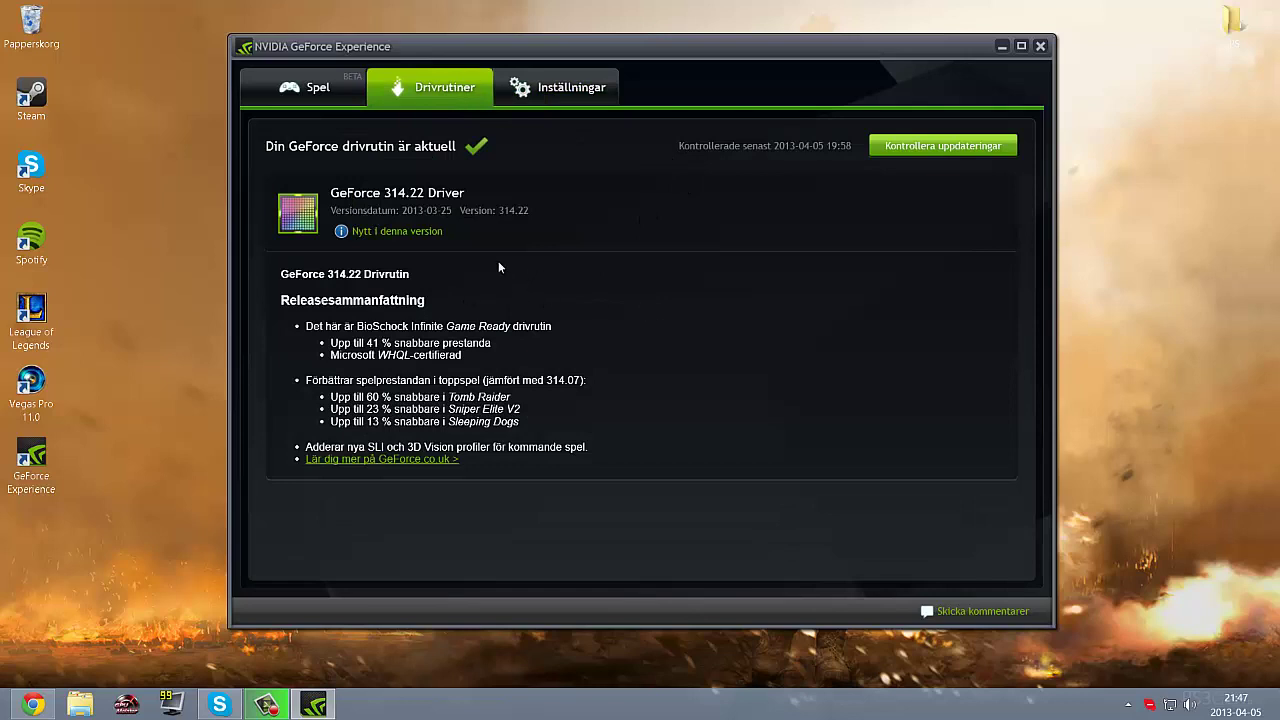
left_click(1002, 46)
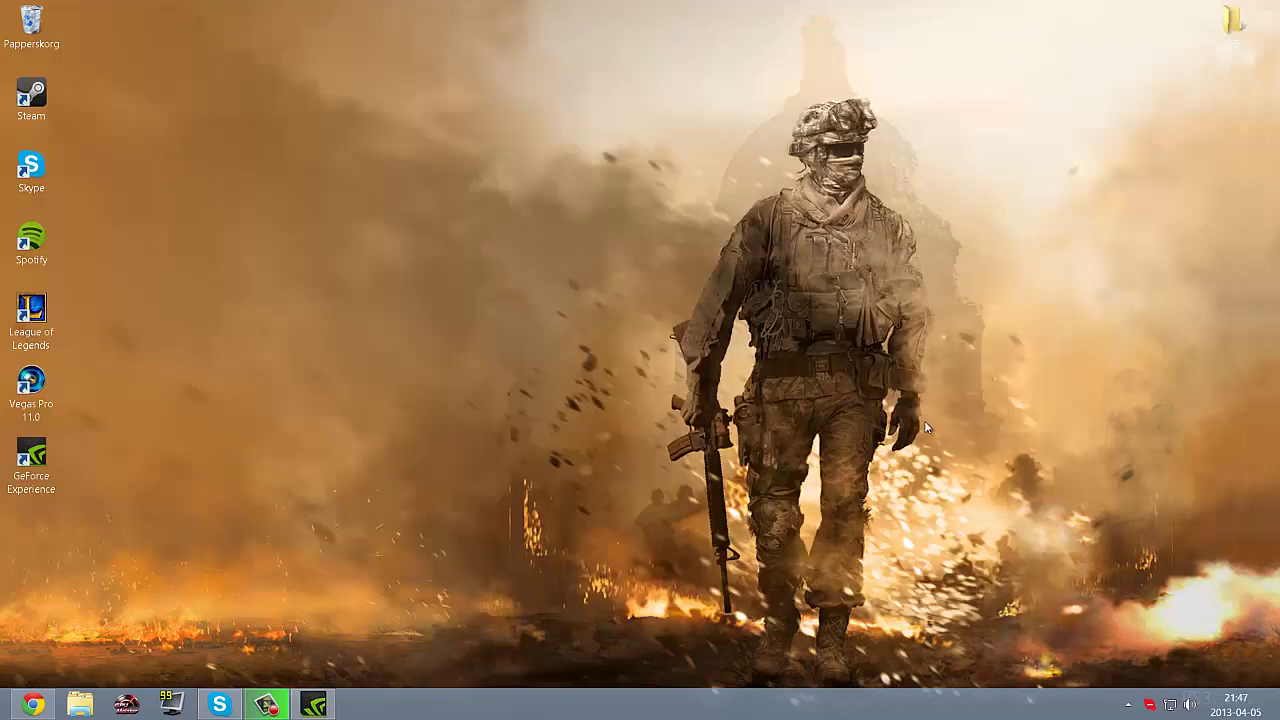
Step: Bring up ASUS GPU Tweak from the hidden background programs and show its tuning controls
left_click(1129, 704)
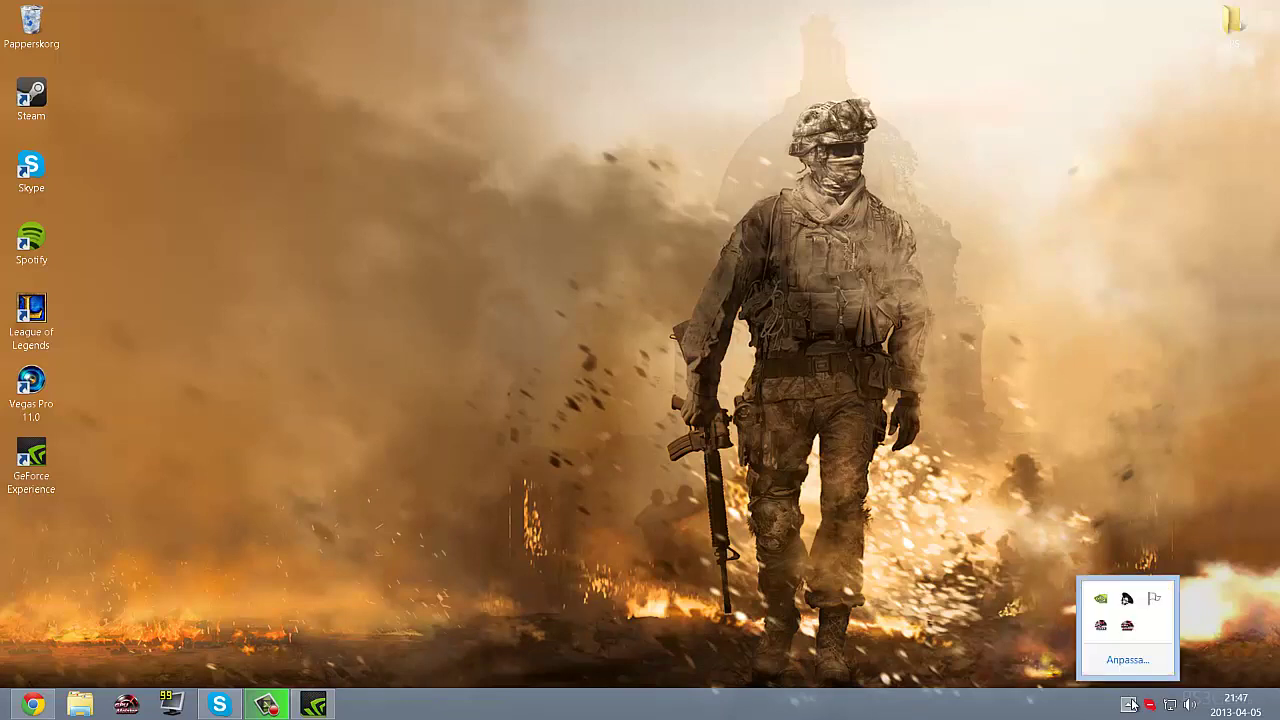
double_click(1127, 625)
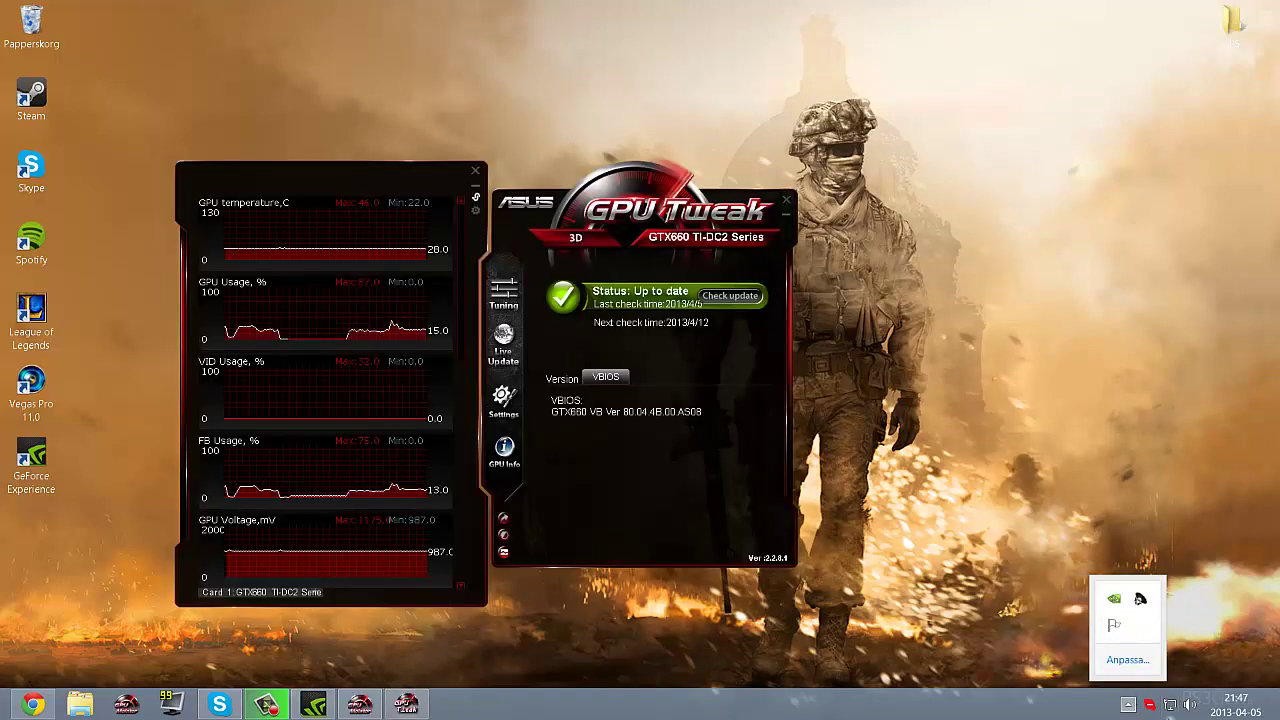
left_click(790, 614)
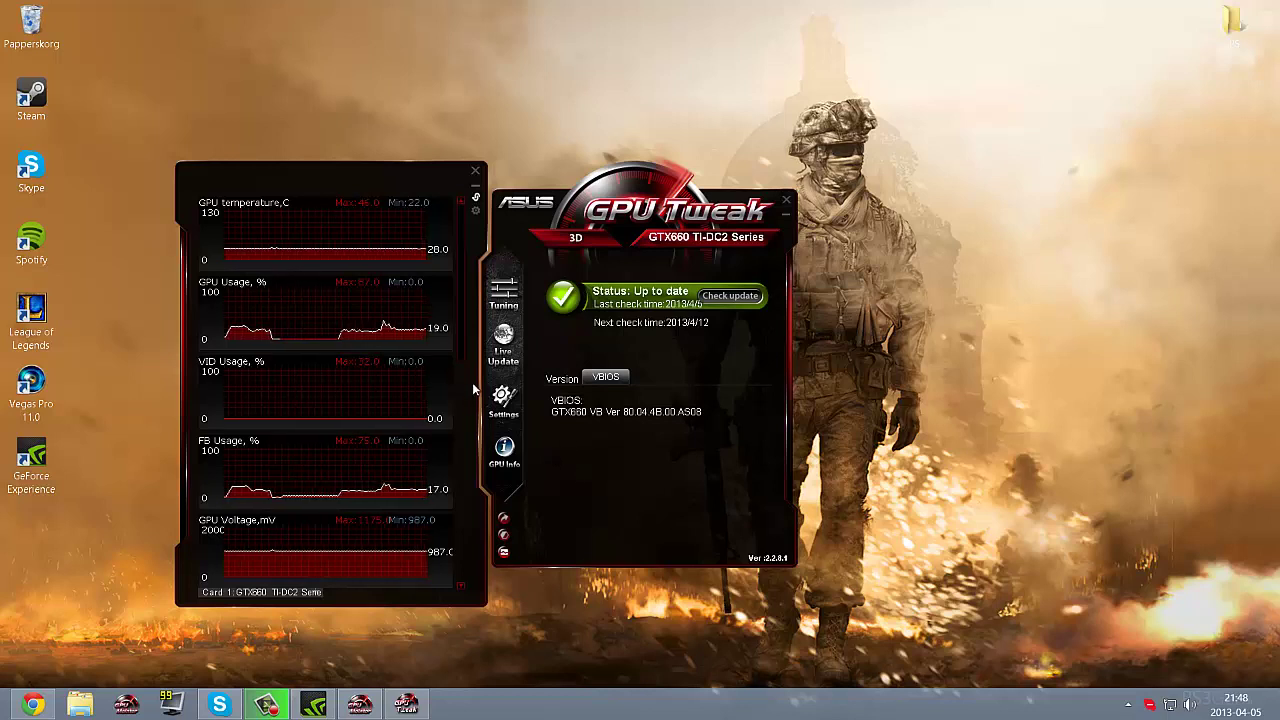
left_click(504, 292)
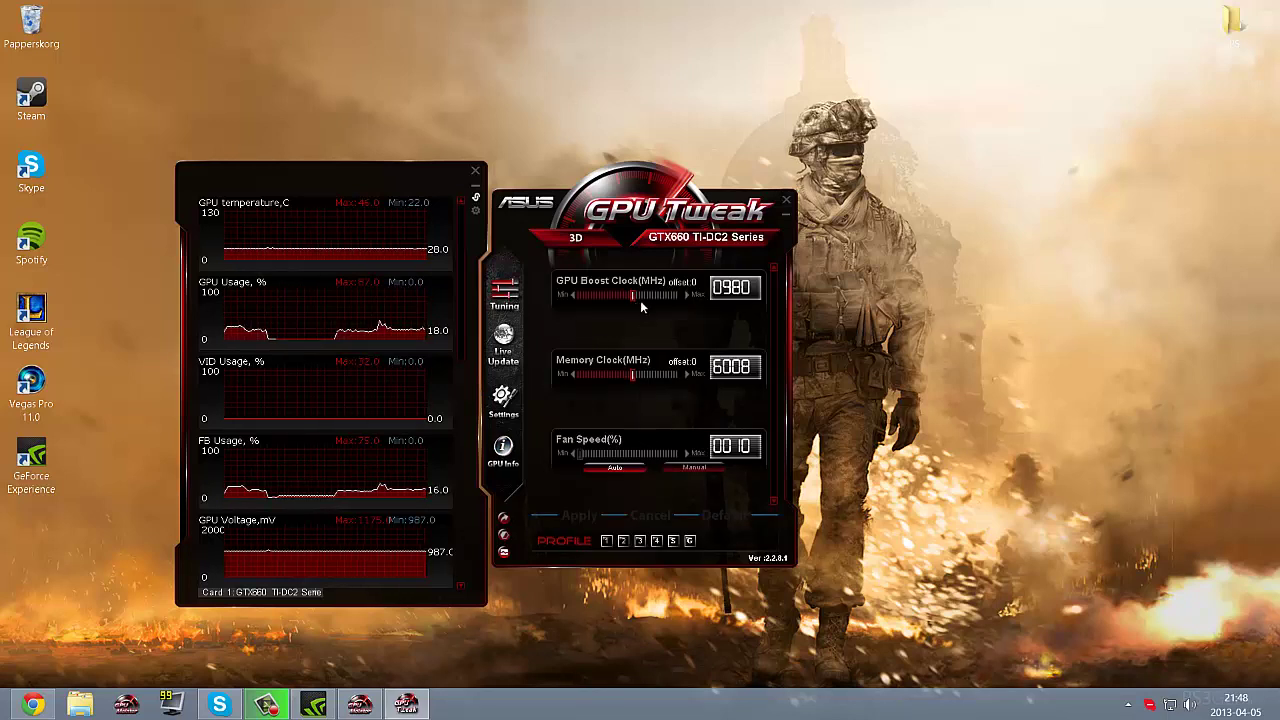
Step: Try a GPU boost clock of 1030 MHz and a memory clock of 6438 MHz, and discard both changes
left_click_drag(641, 297, 756, 297)
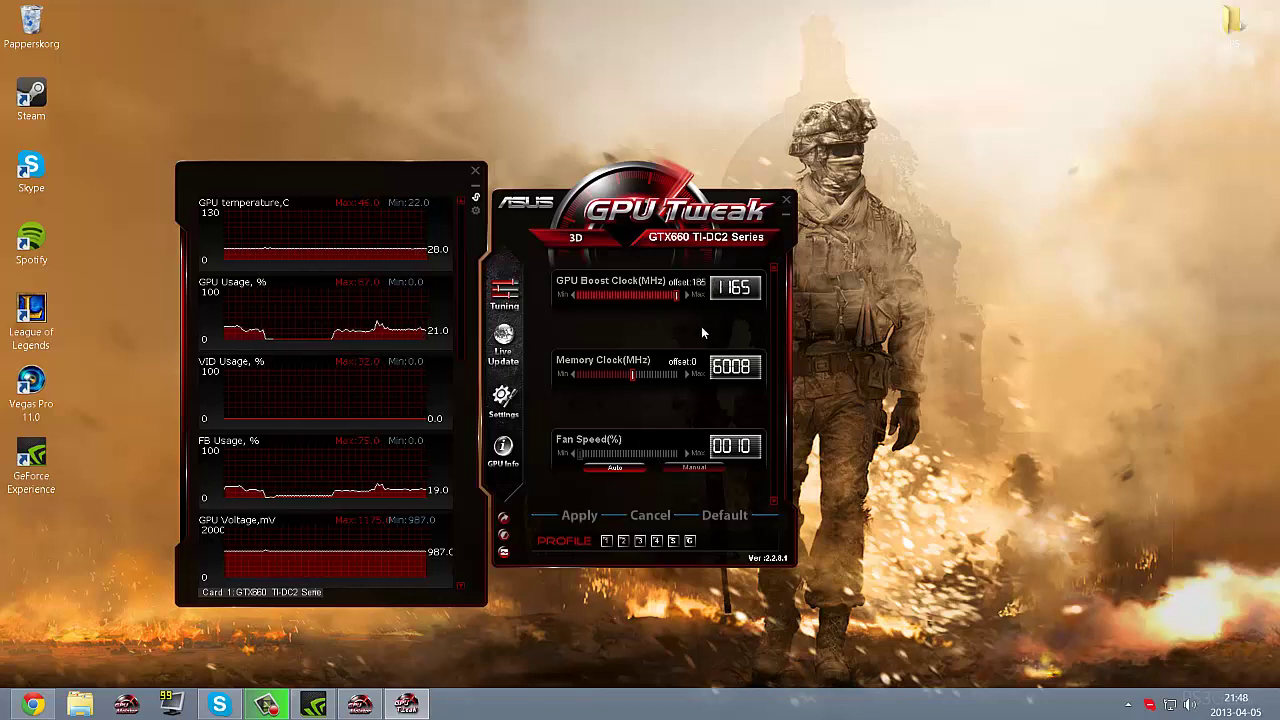
left_click_drag(678, 296, 643, 298)
left_click_drag(634, 374, 642, 377)
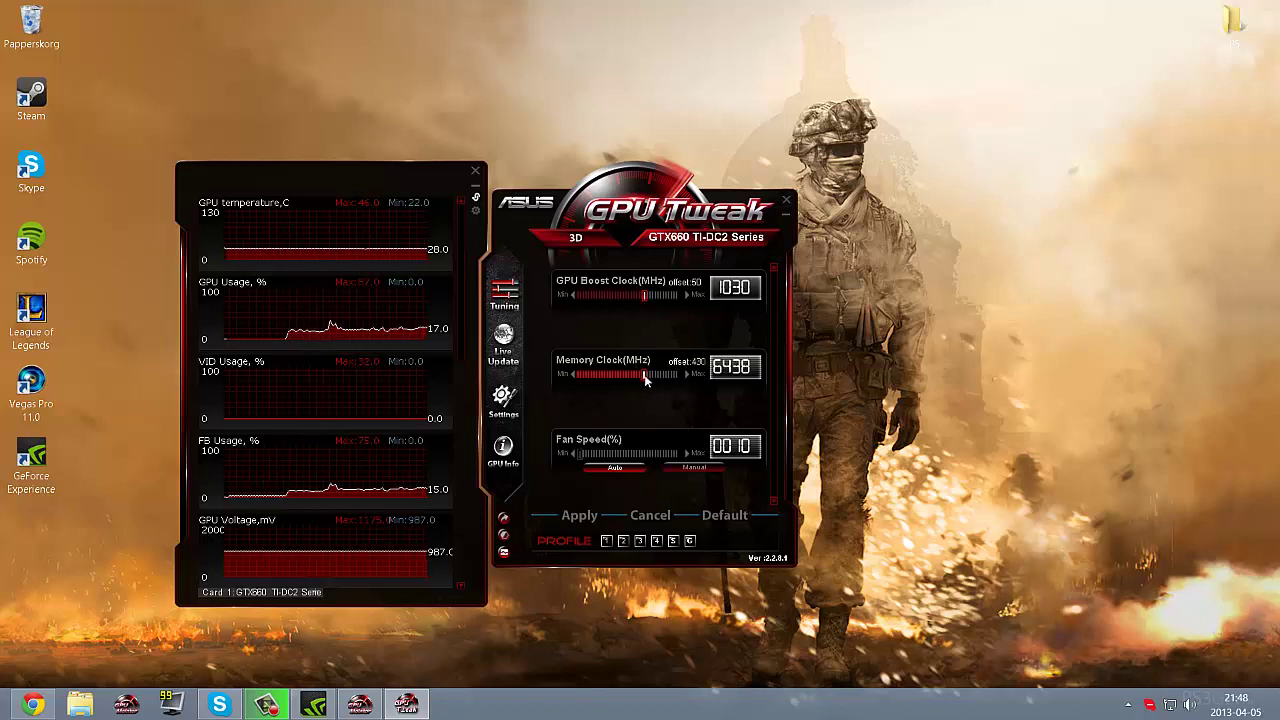
left_click(650, 515)
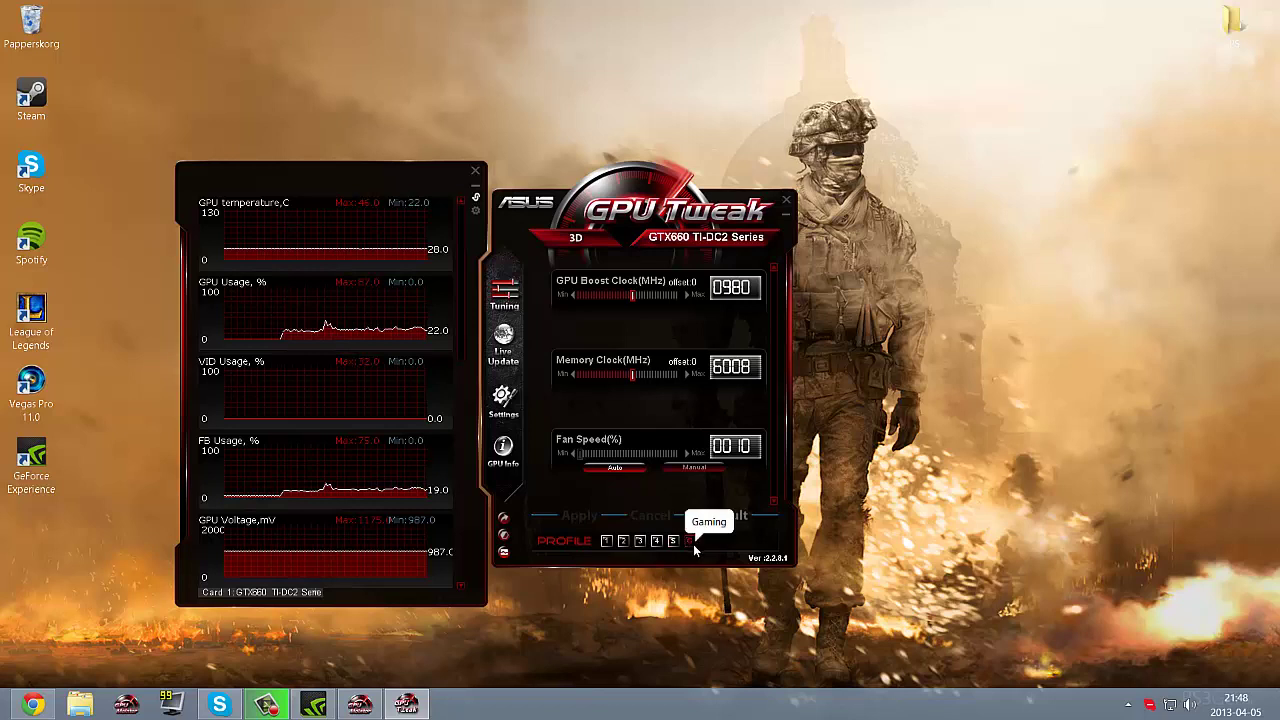
Step: Load the Gaming profile, switch back to profile 1, and dismiss the GPU Tweak windows
left_click(692, 542)
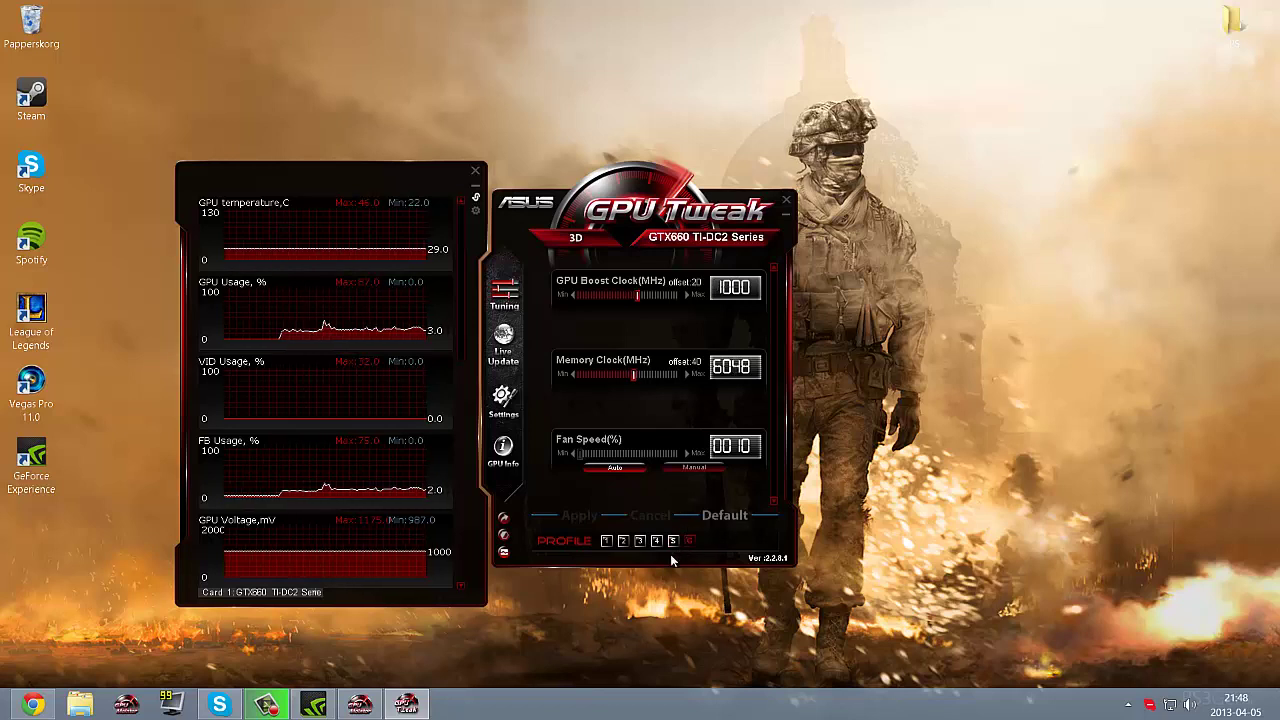
left_click(606, 541)
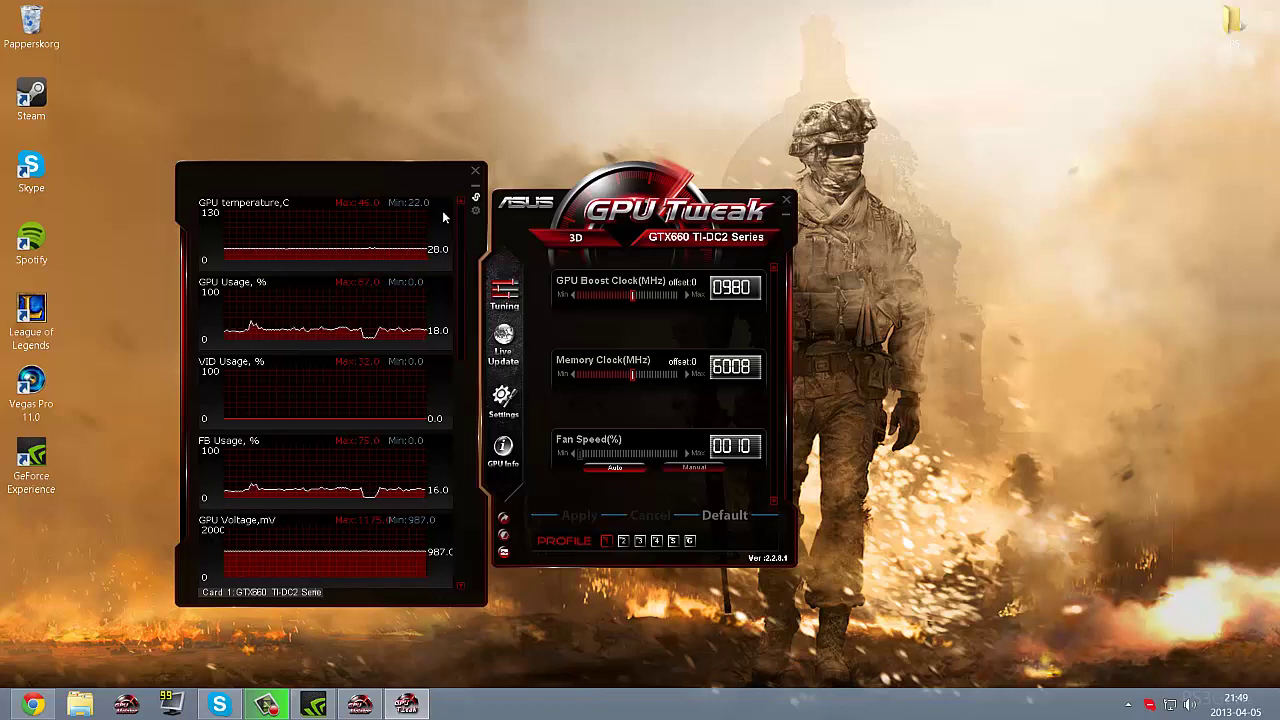
left_click(476, 196)
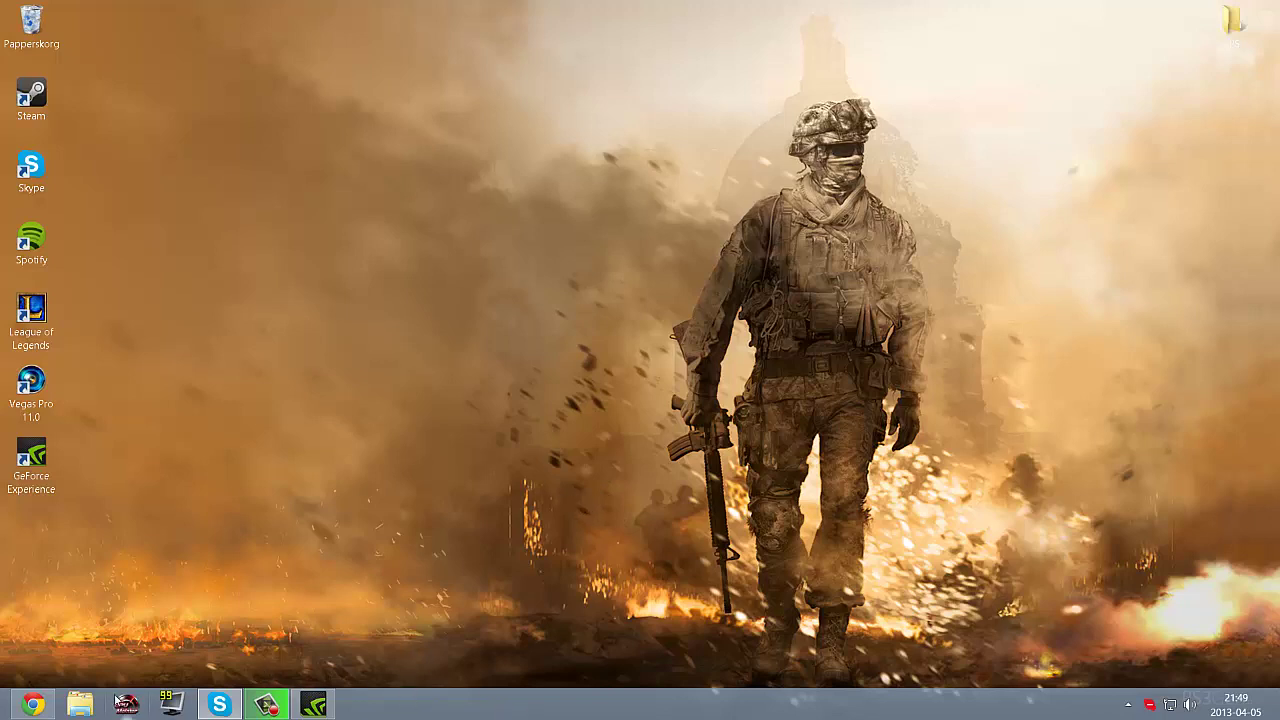
Step: Confirm the visual effects option "Justera för bästa prestanda" in the computer's advanced system settings, and close the System window
left_click(82, 705)
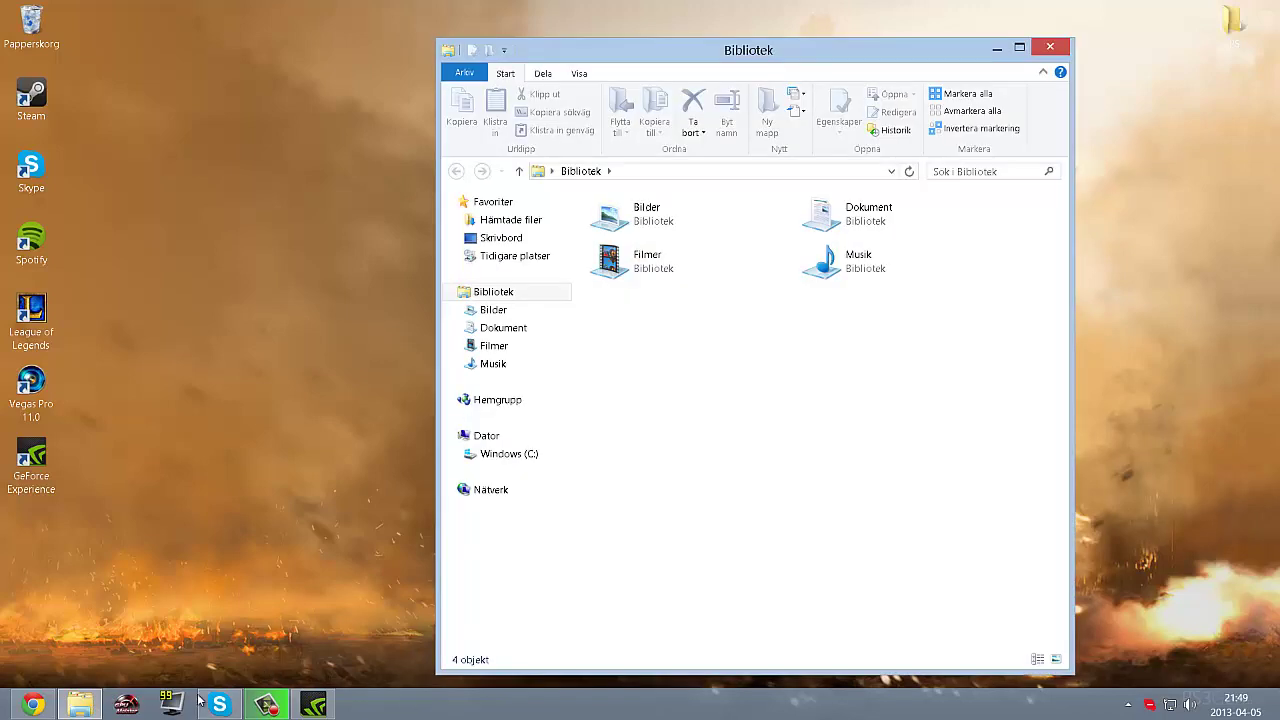
right_click(490, 436)
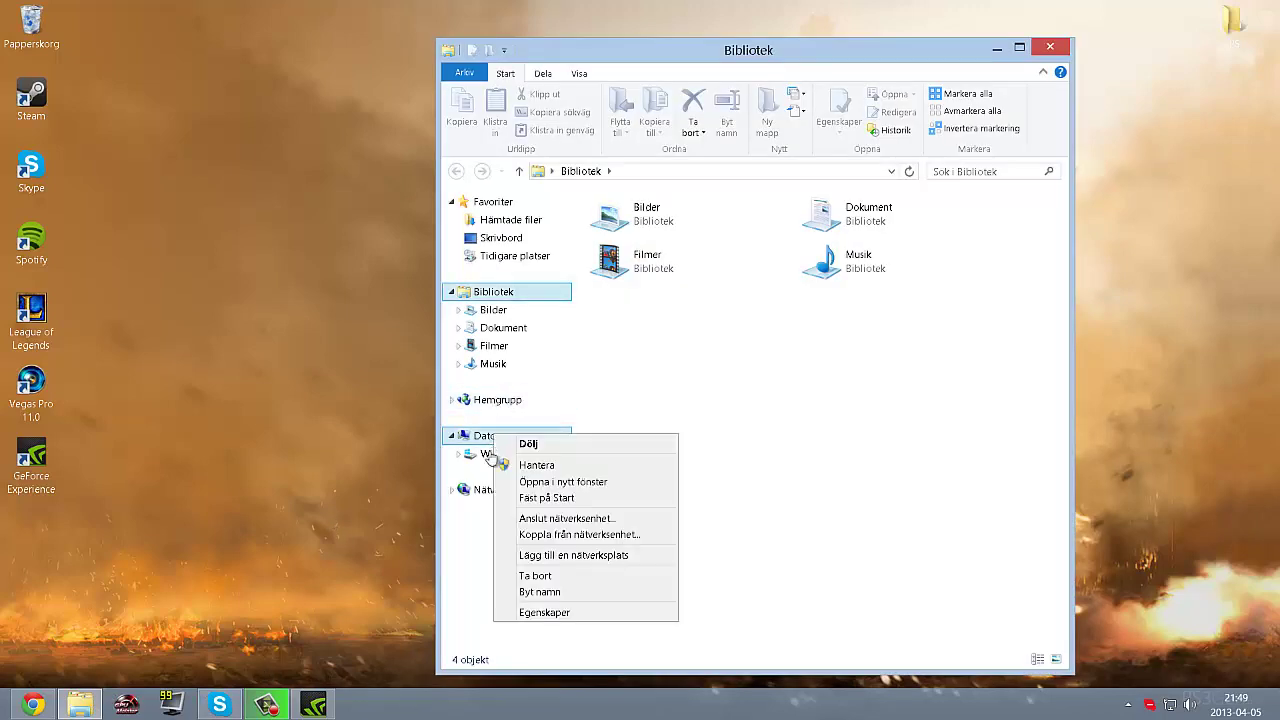
left_click(530, 611)
left_click(420, 226)
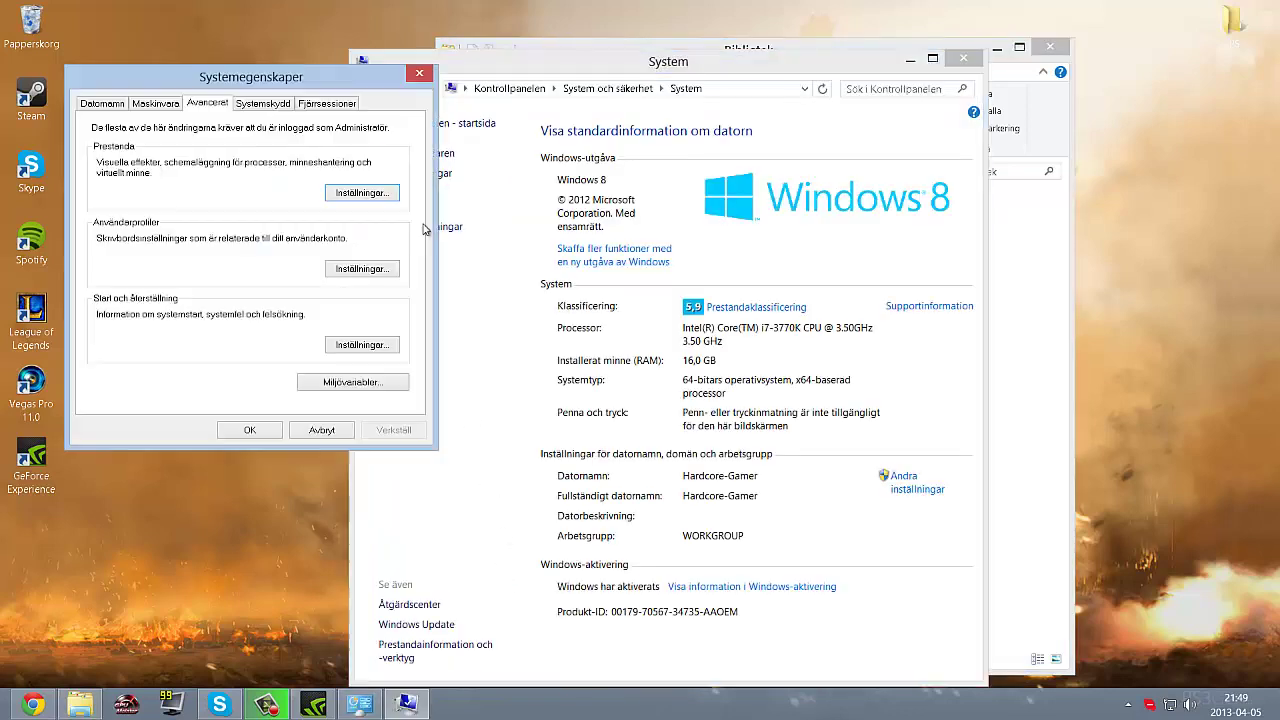
left_click(360, 193)
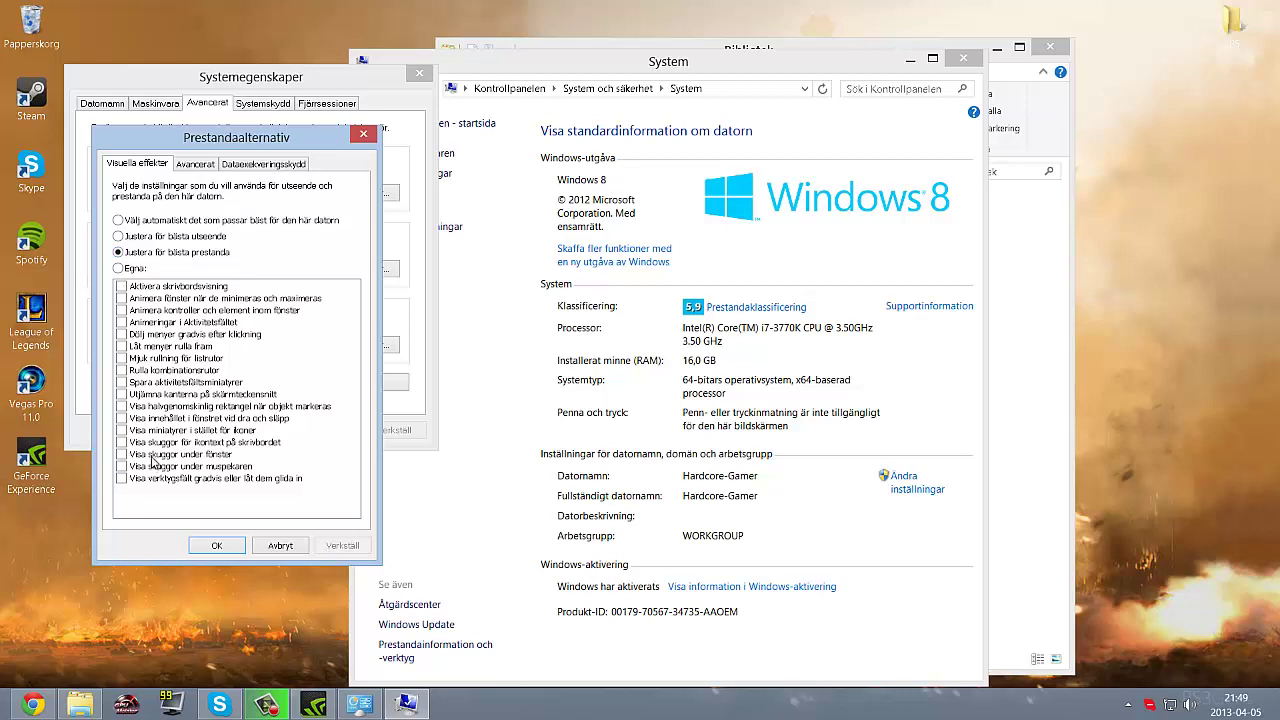
left_click(216, 545)
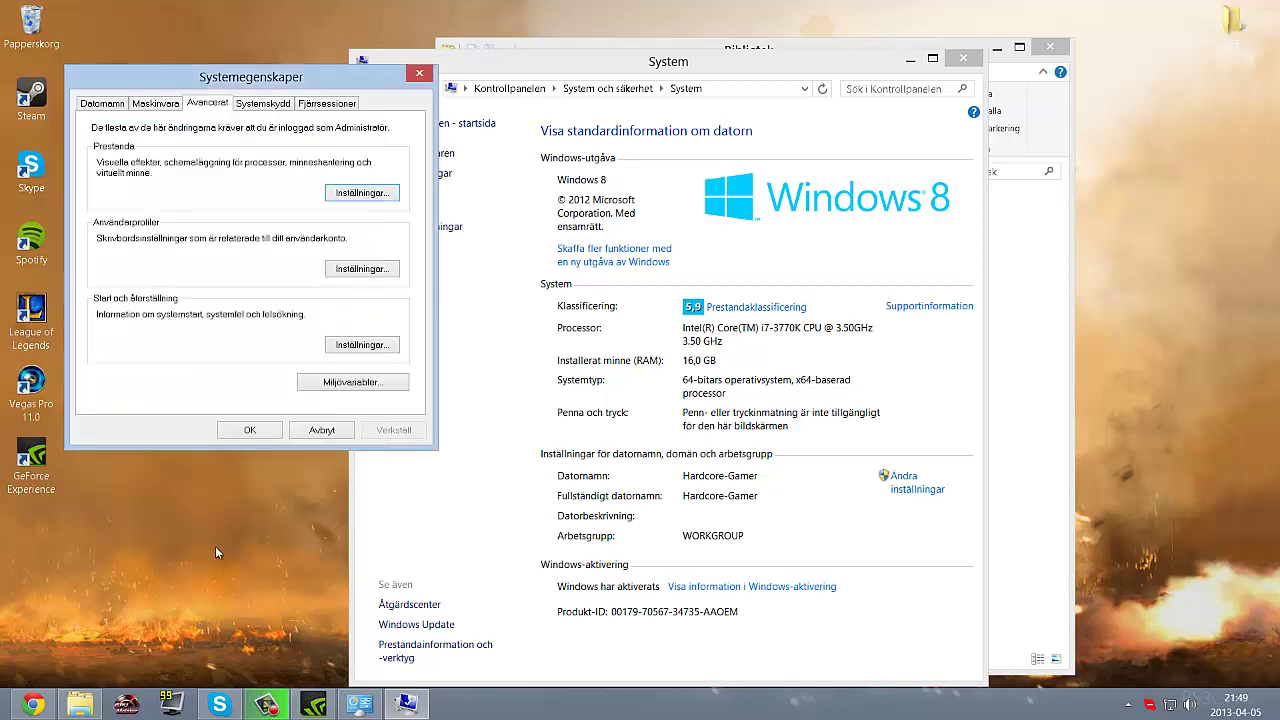
left_click(250, 430)
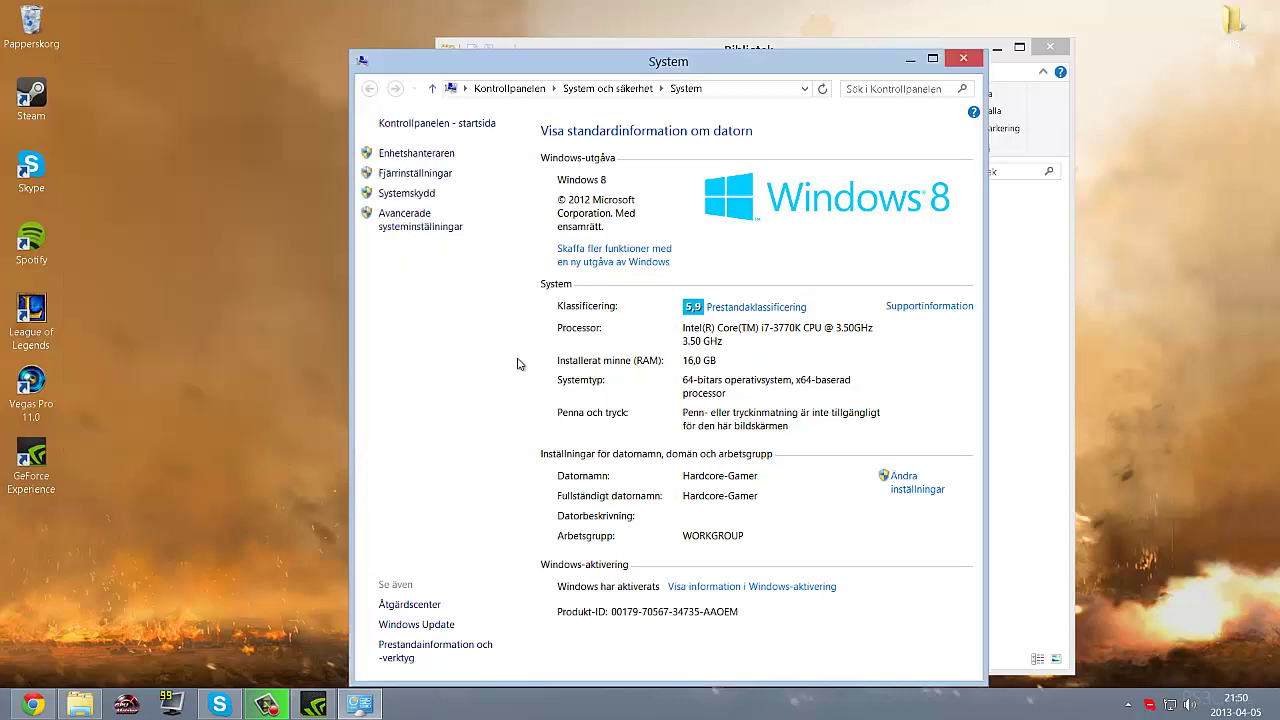
left_click(963, 58)
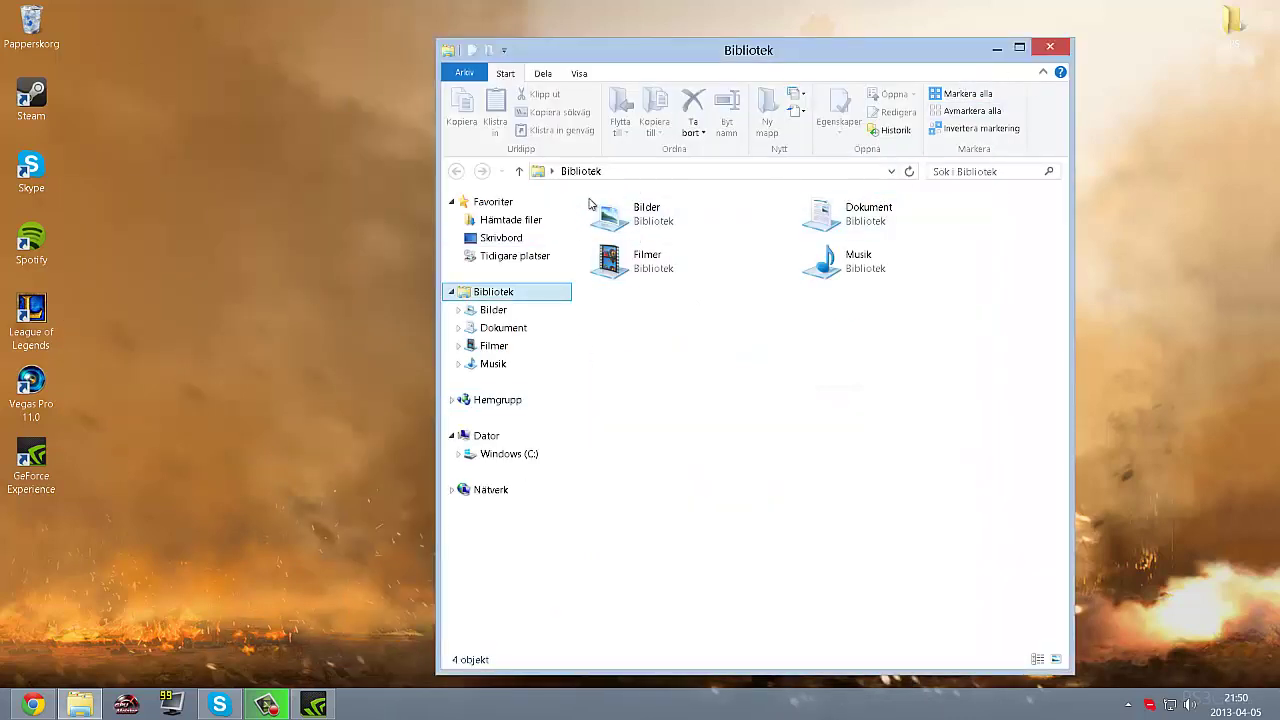
Step: Go to Kontrollpanelen from File Explorer and open Energialternativ under System och säkerhet
left_click(609, 172)
type("kontroll")
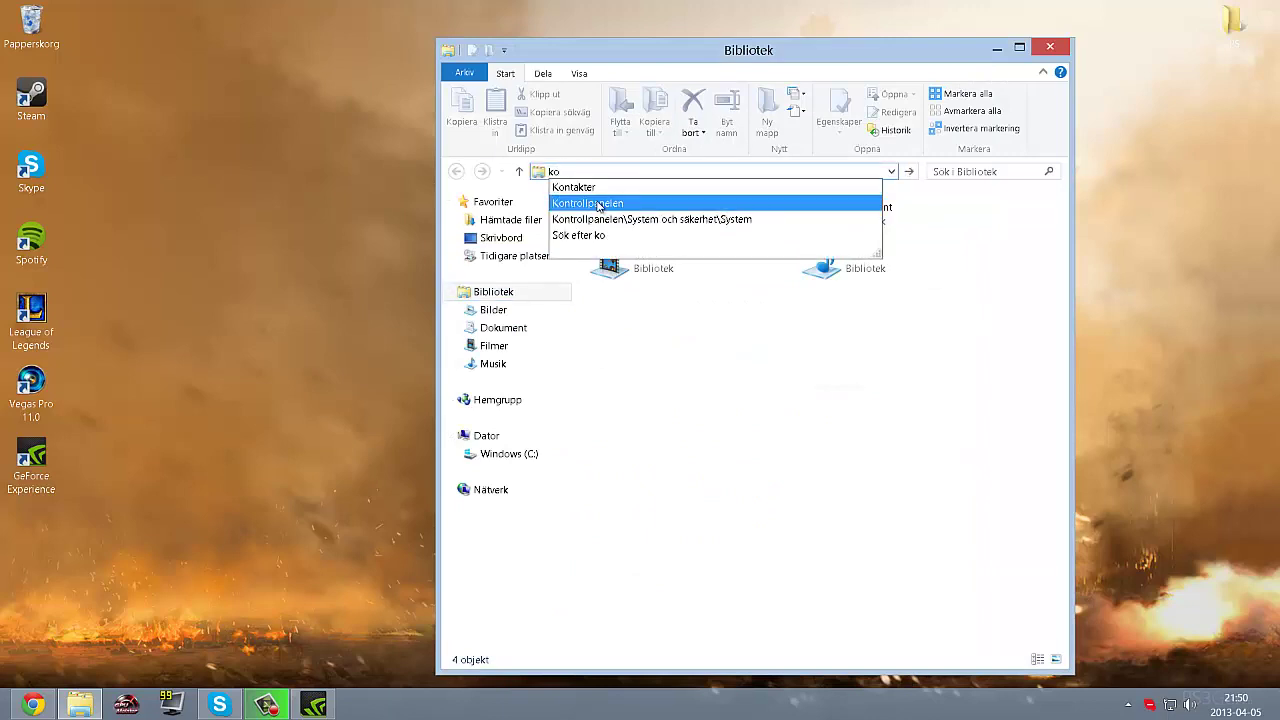
left_click(607, 200)
left_click(607, 200)
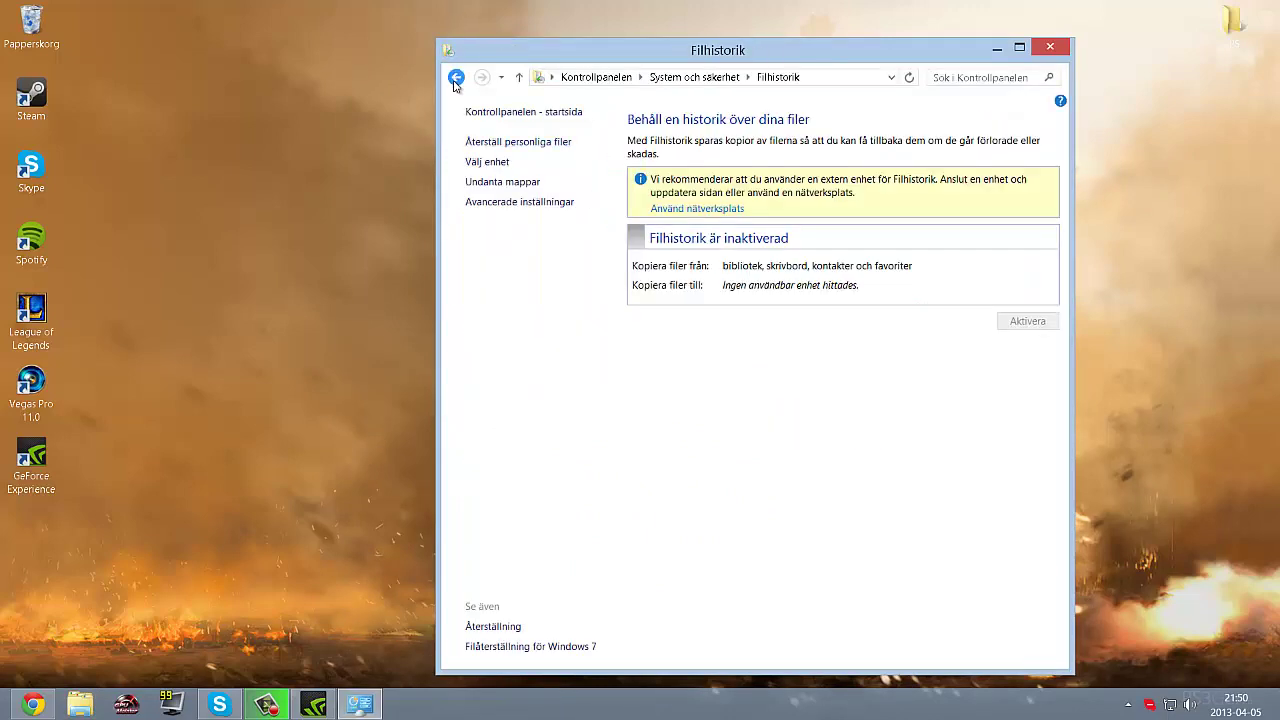
left_click(456, 77)
left_click(624, 170)
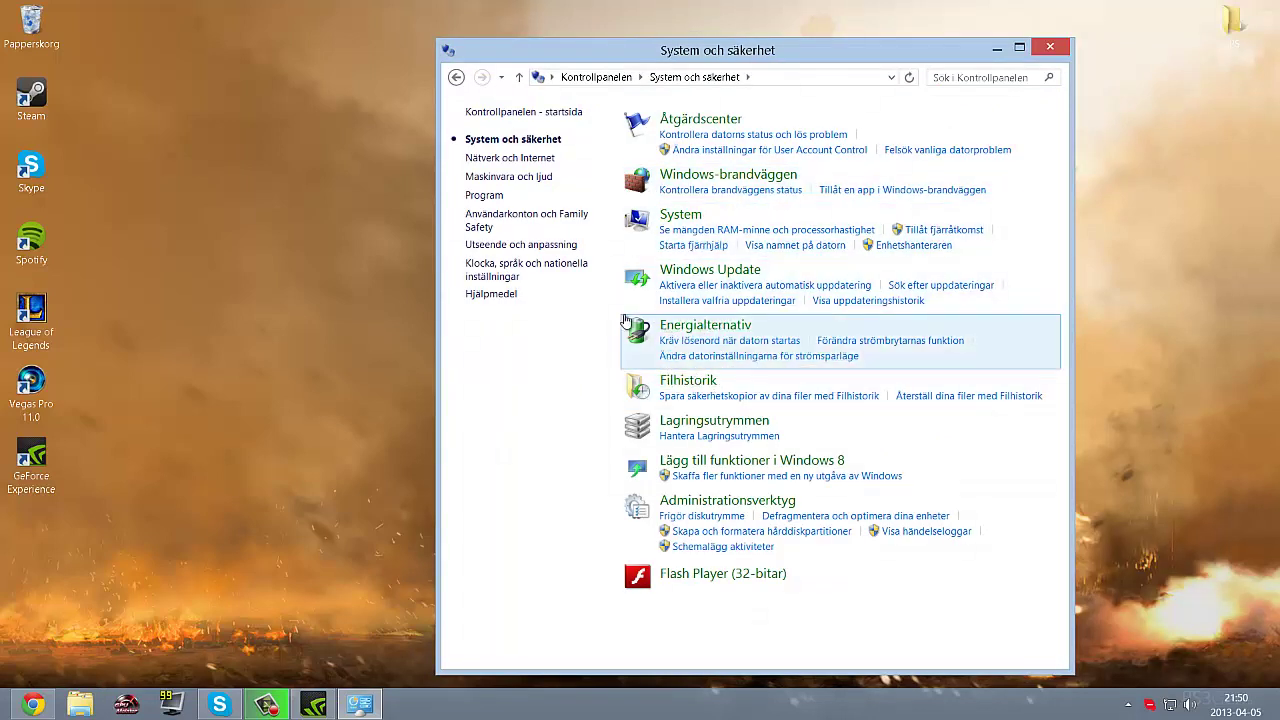
left_click(714, 330)
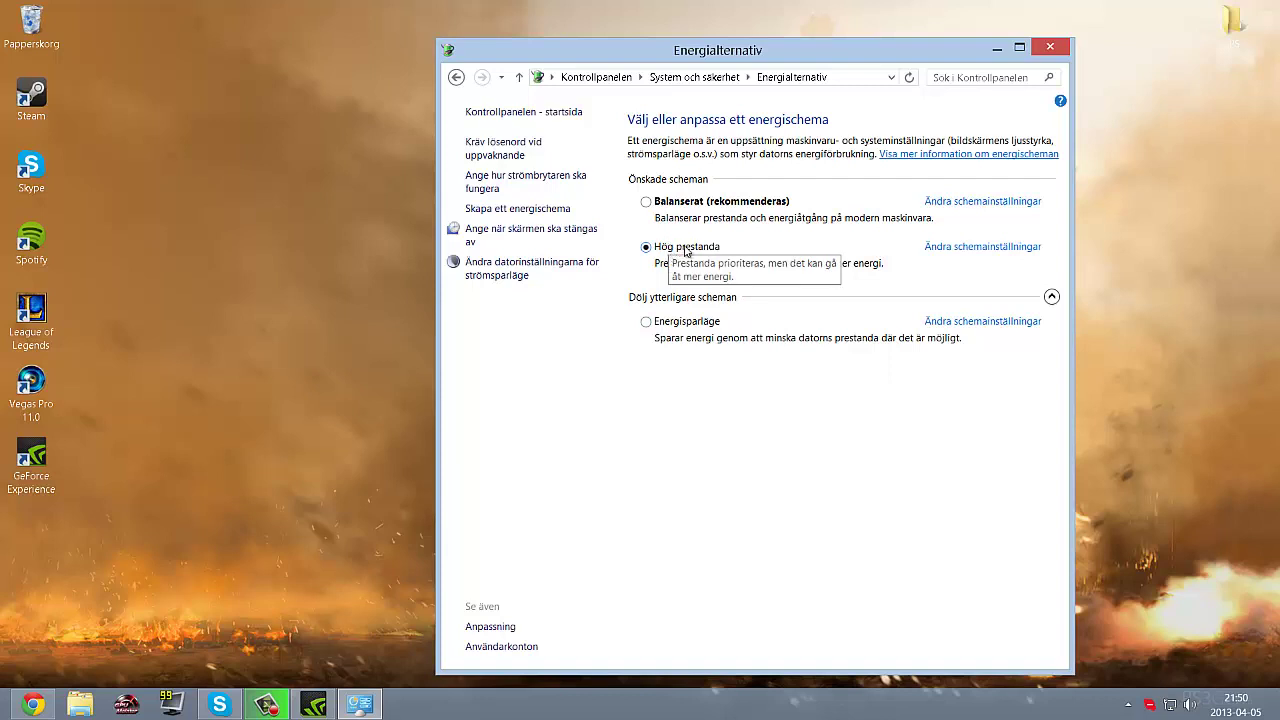
Step: Examine the available power plans, including the additional ones, and close the Energialternativ window
left_click(1053, 298)
left_click(1053, 298)
left_click(1053, 298)
left_click(1053, 298)
left_click(1053, 298)
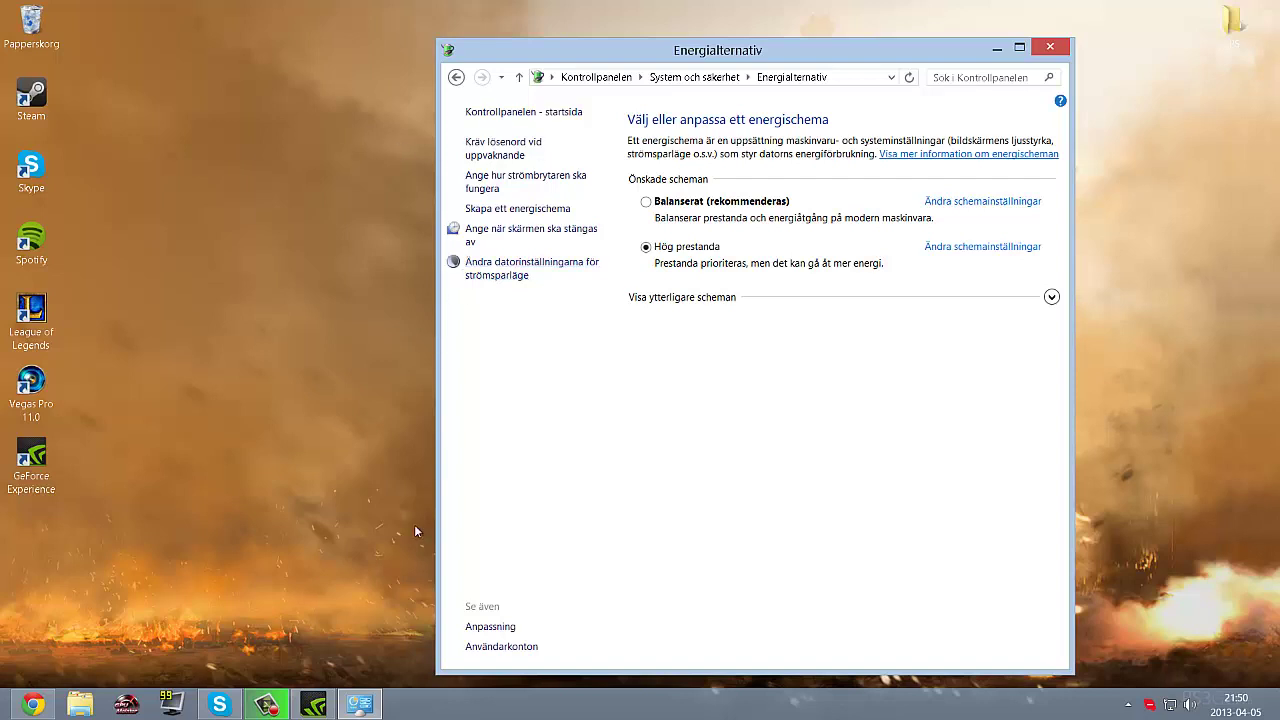
left_click(1050, 47)
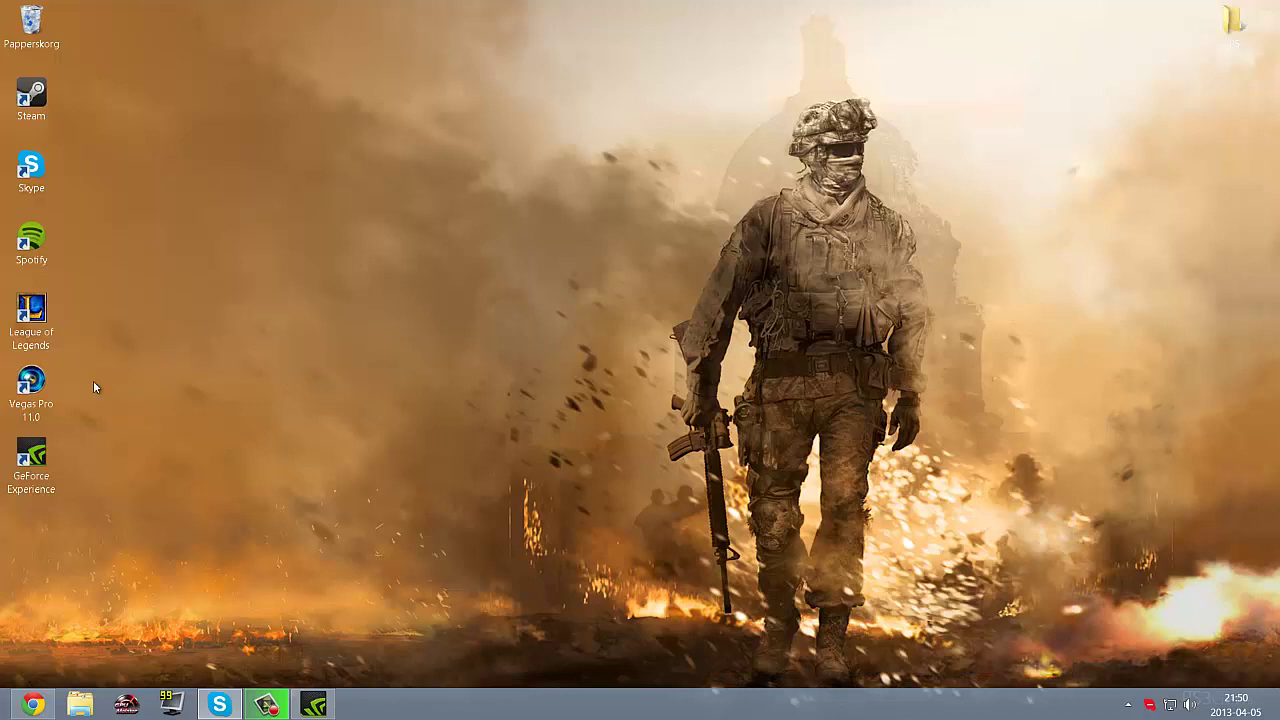